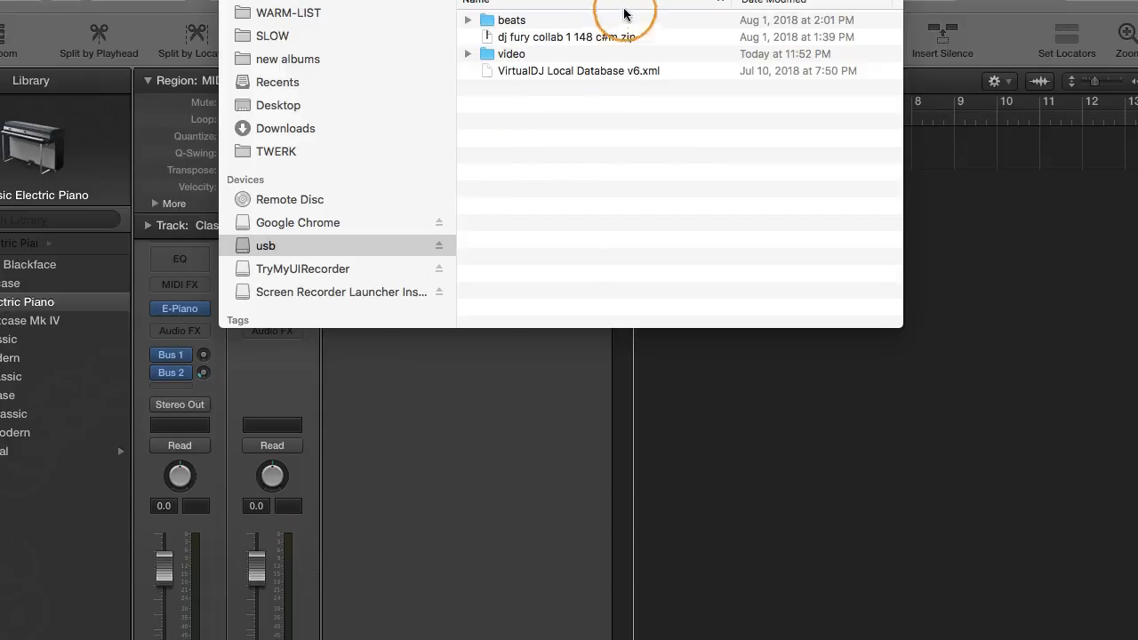
- Open the beats folder on the usb drive and sort its files by date modified, newest first
left_click(583, 27)
double_click(583, 28)
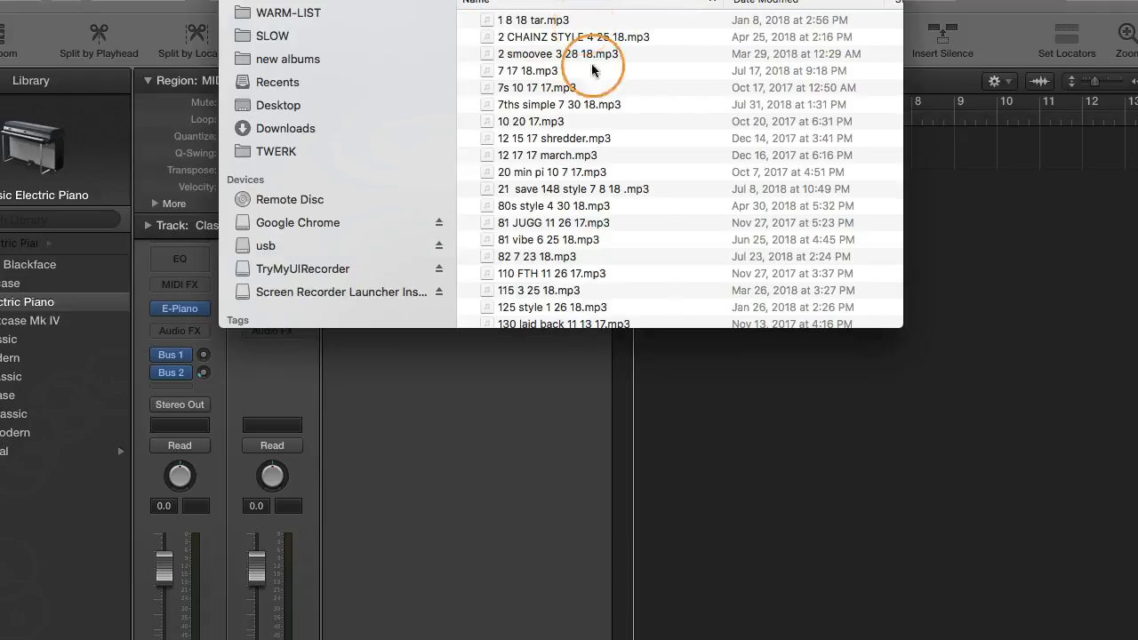
scroll(602, 115, "down", 3)
scroll(602, 122, "up", 4)
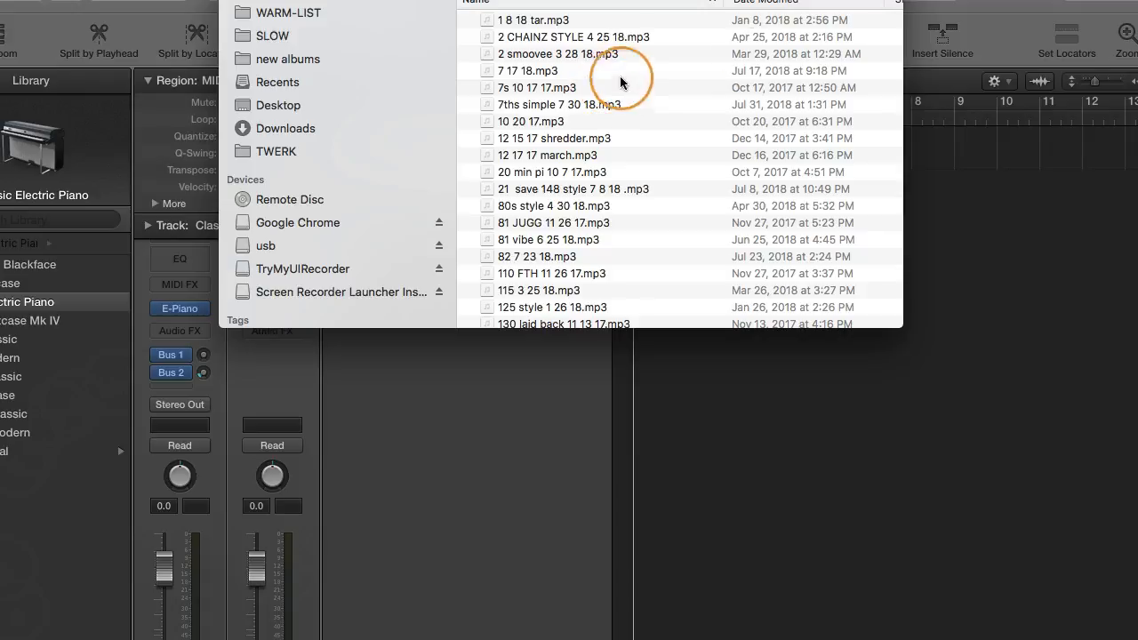
left_click(814, 1)
left_click_drag(814, 1, 829, 24)
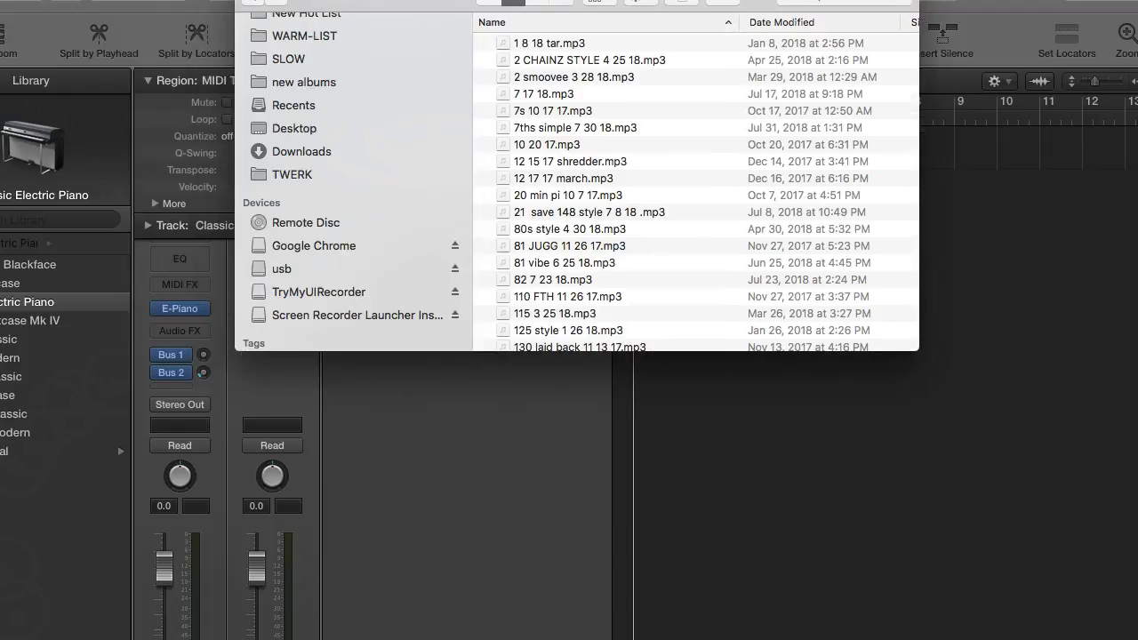
left_click(788, 21)
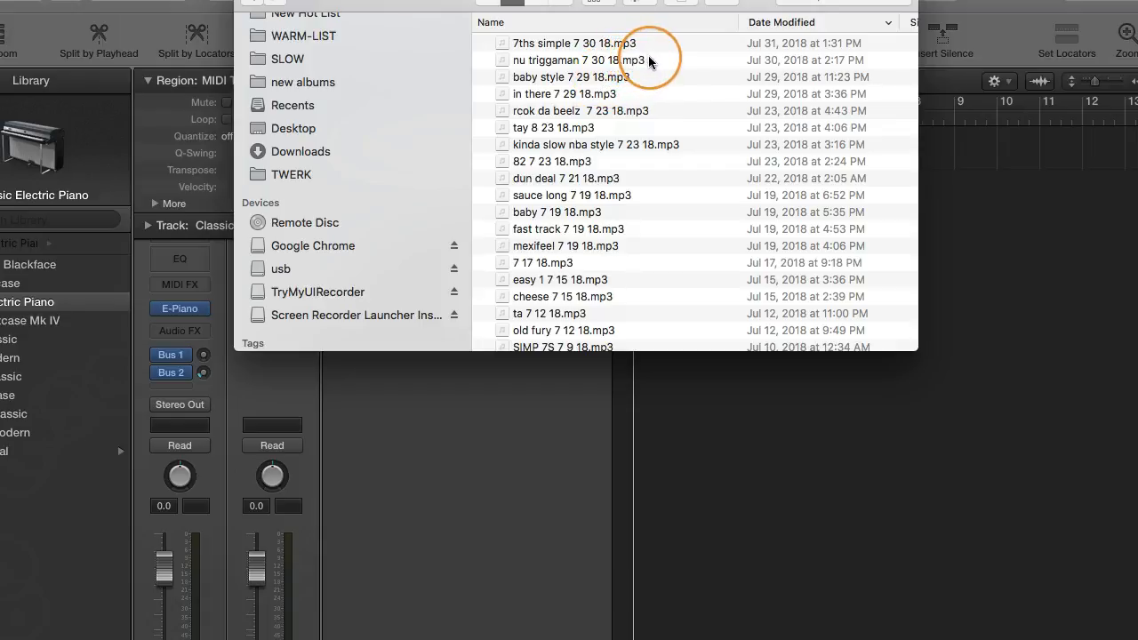
- Import "7ths simple 7 30 18.mp3" from the beats folder onto a new audio track, with its region starting at bar 1
left_click(604, 42)
left_click_drag(401, 0, 577, 280)
left_click_drag(731, 348, 490, 183)
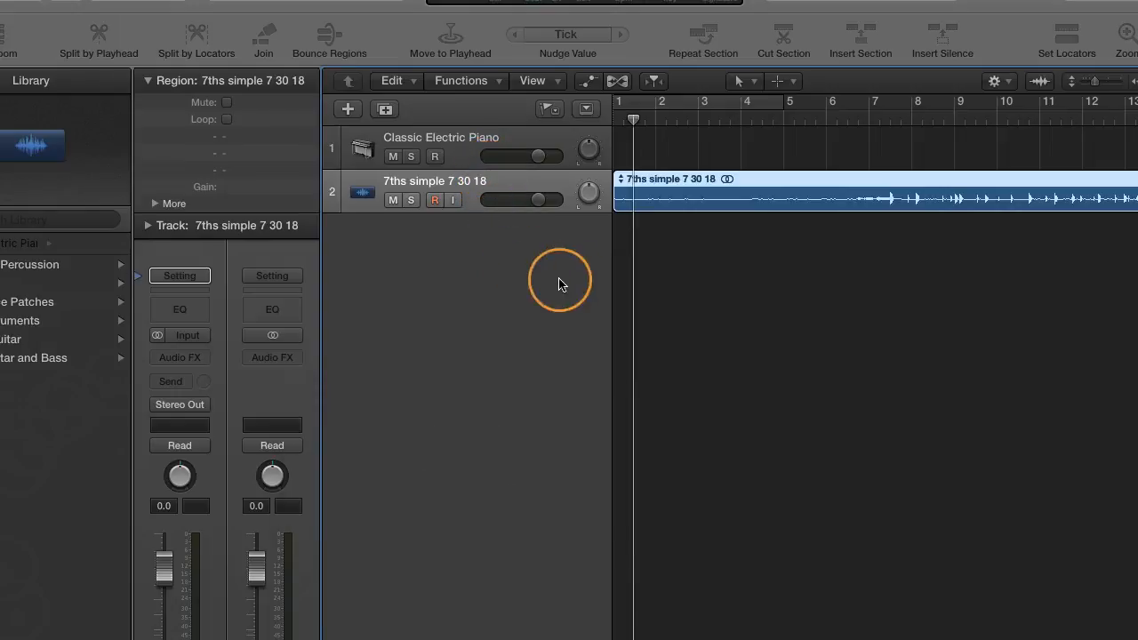
- Fit the imported region to the tracks area and collapse the browser pane to widen the arrangement
key("z")
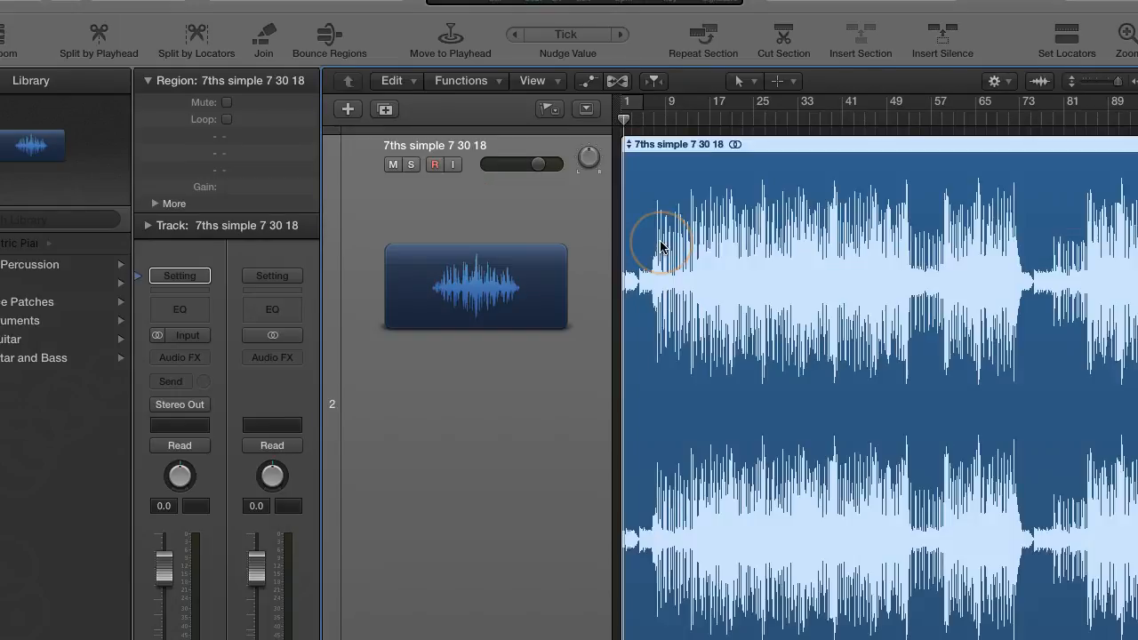
left_click(713, 334)
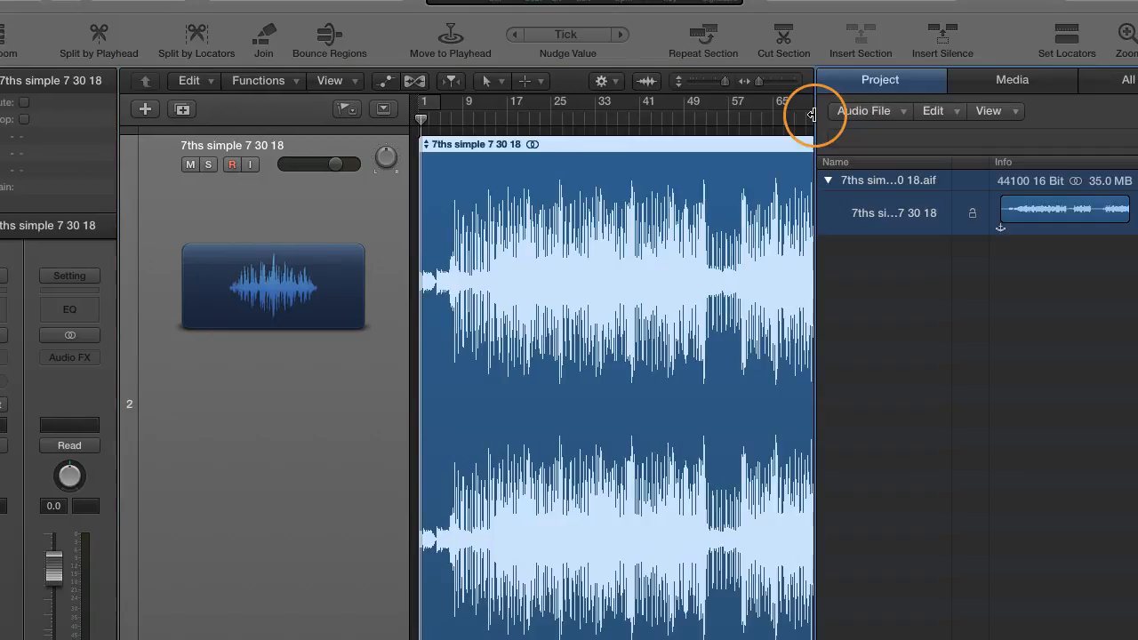
left_click_drag(816, 115, 1077, 151)
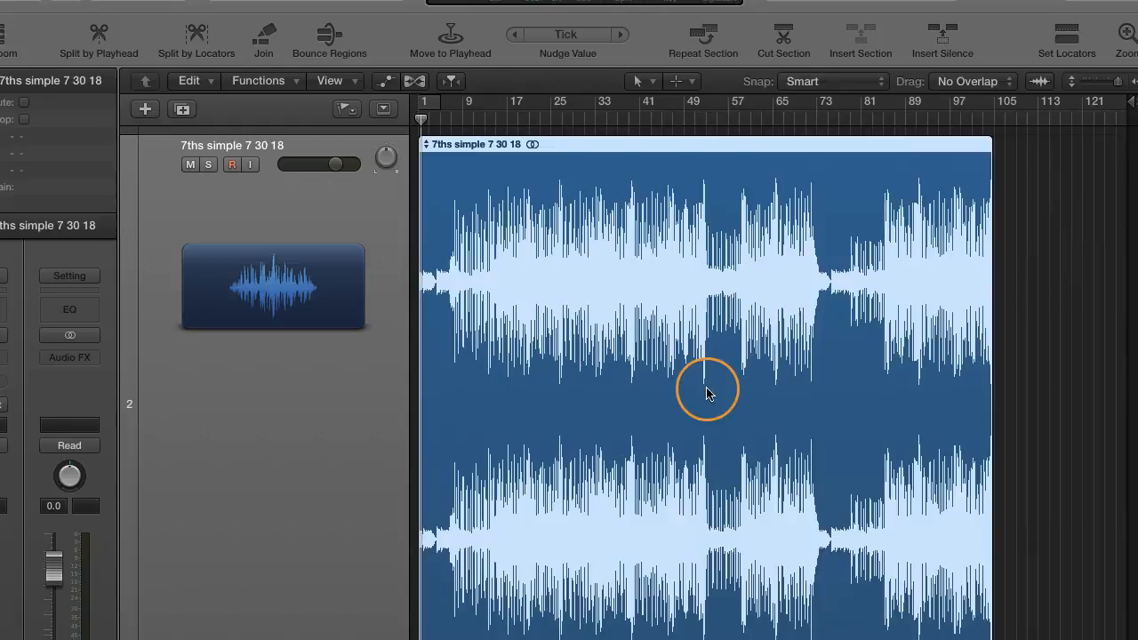
- Examine the beginning of the 7ths simple region's waveform to find where the audio starts
key("super+Right")
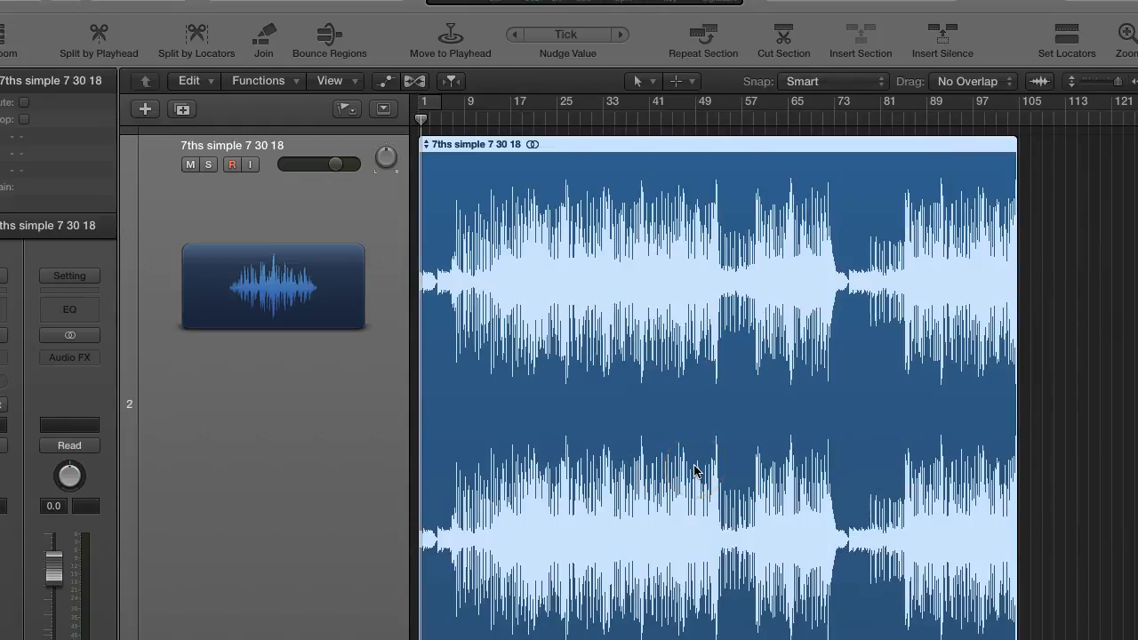
key("super+Right")
key("super+Right")
key("super+Right")
key("super+Right")
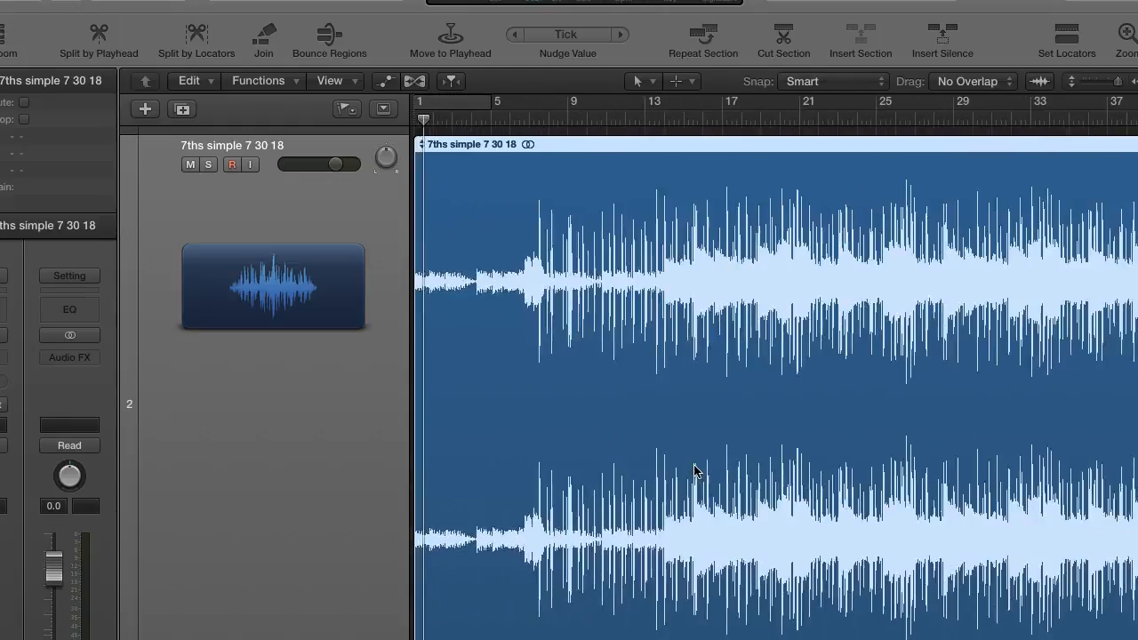
key("super+Left")
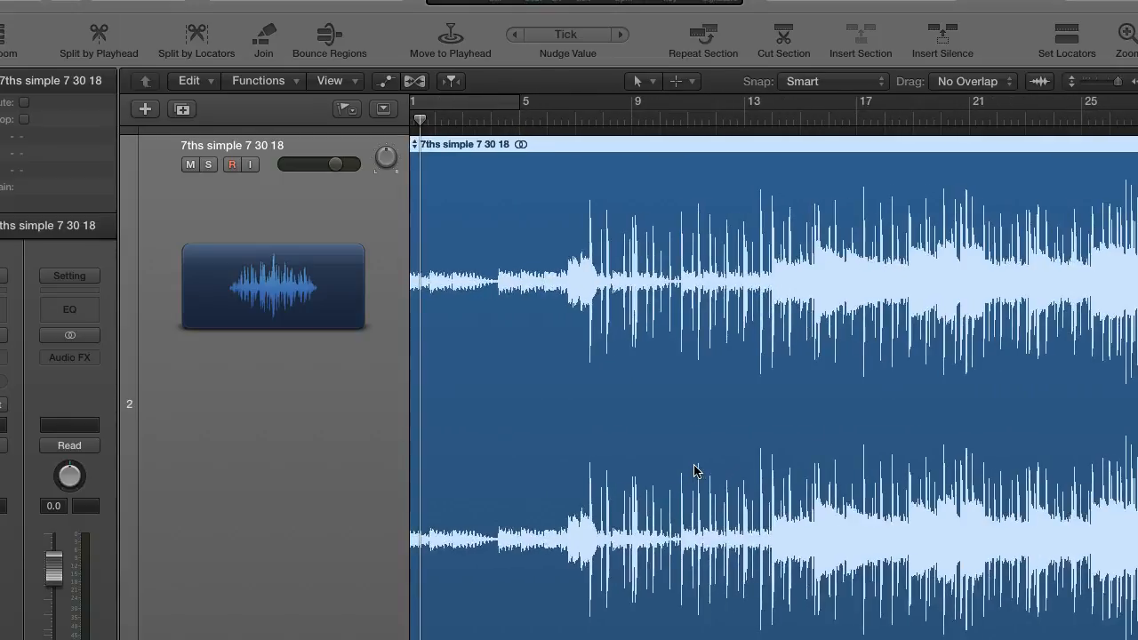
key("super+Right")
key("super+Right")
key("super+Right")
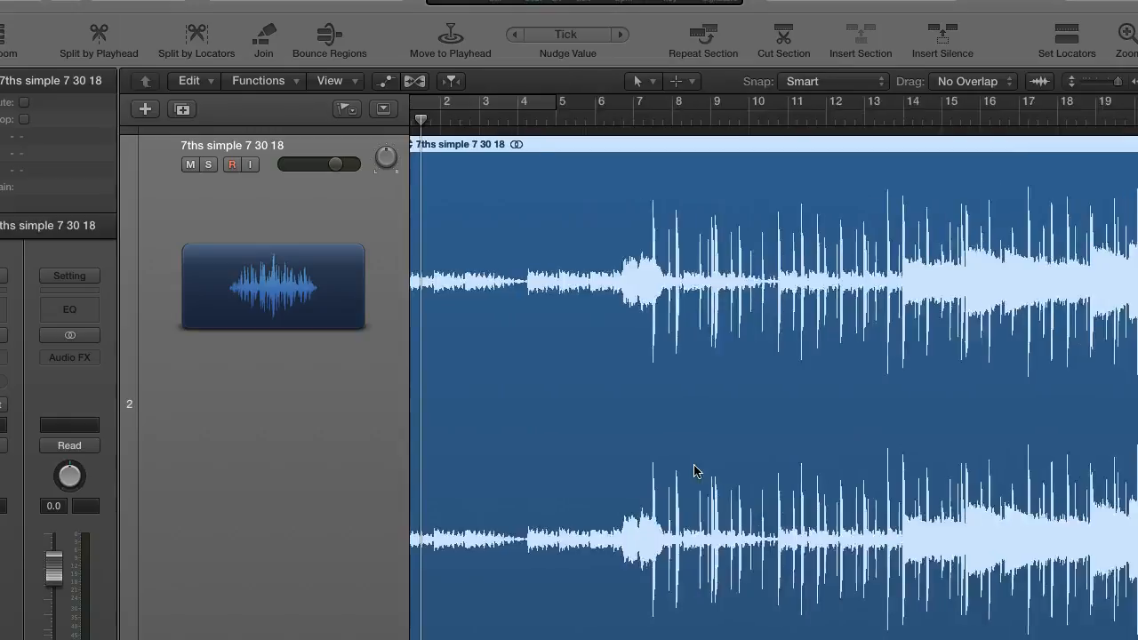
key("super+Right")
key("super+Right")
key("super+Right")
key("super+Right")
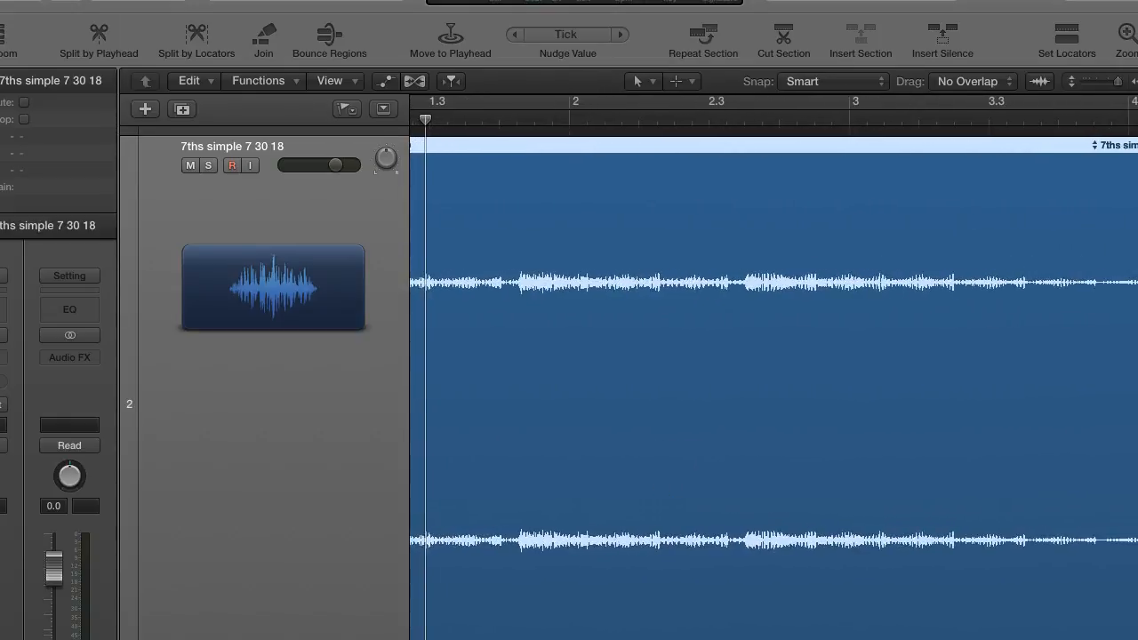
scroll(774, 367, "left", 3)
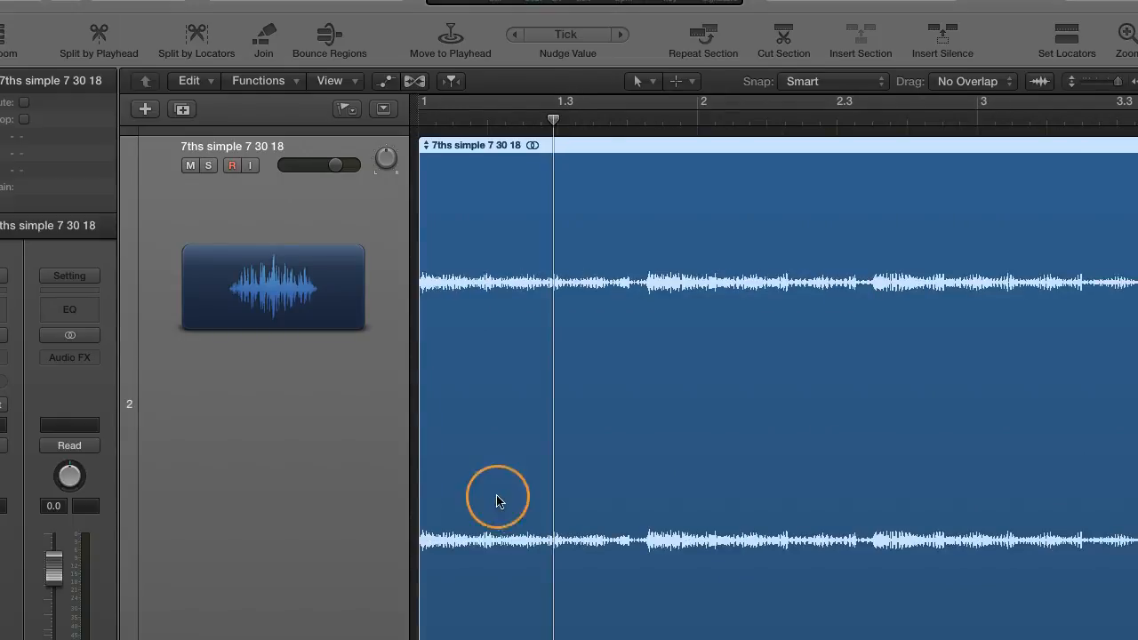
key("z")
key("z")
scroll(493, 465, "right", 10)
scroll(493, 465, "right", 3)
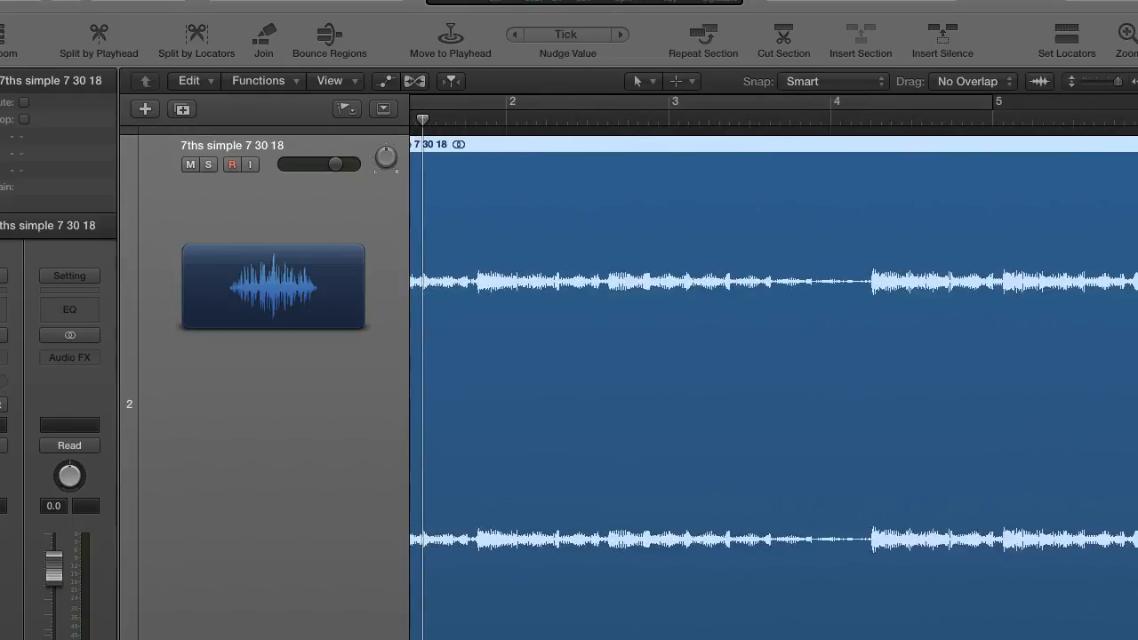
scroll(774, 367, "left", 2)
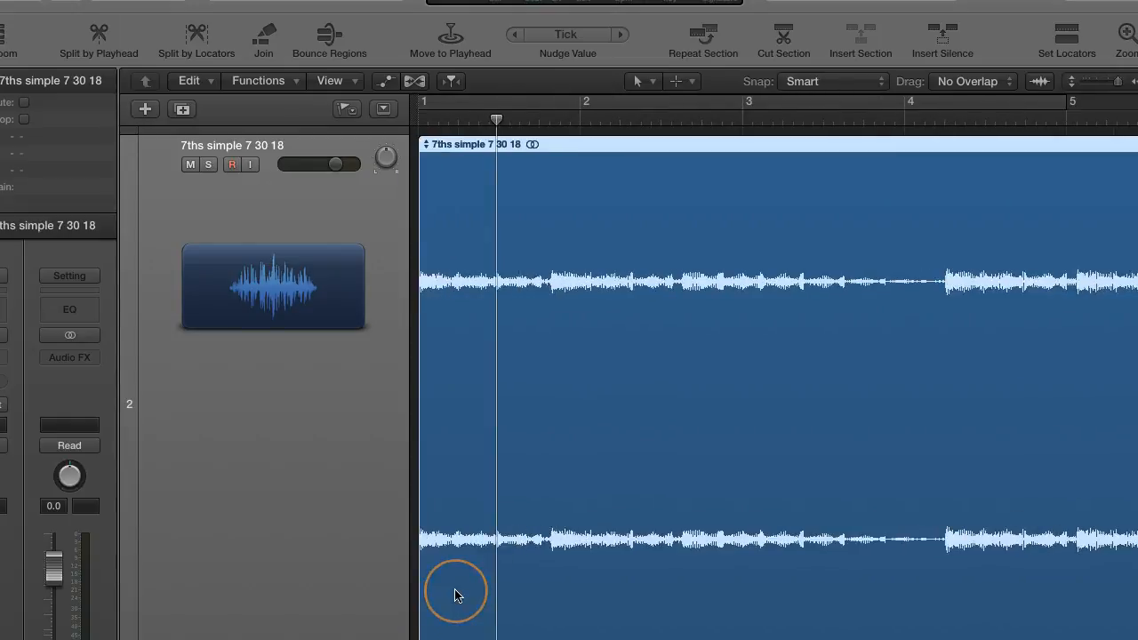
key("super+Right")
key("super+Right")
key("super+Right")
key("super+Right")
key("super+Right")
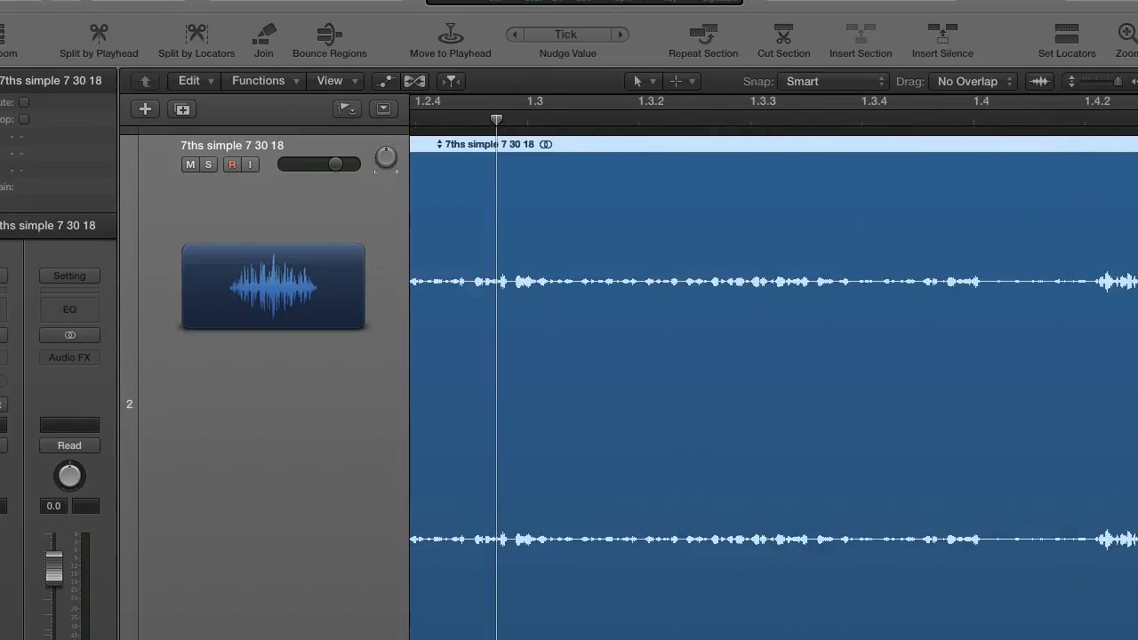
scroll(774, 367, "left", 5)
left_click(437, 583)
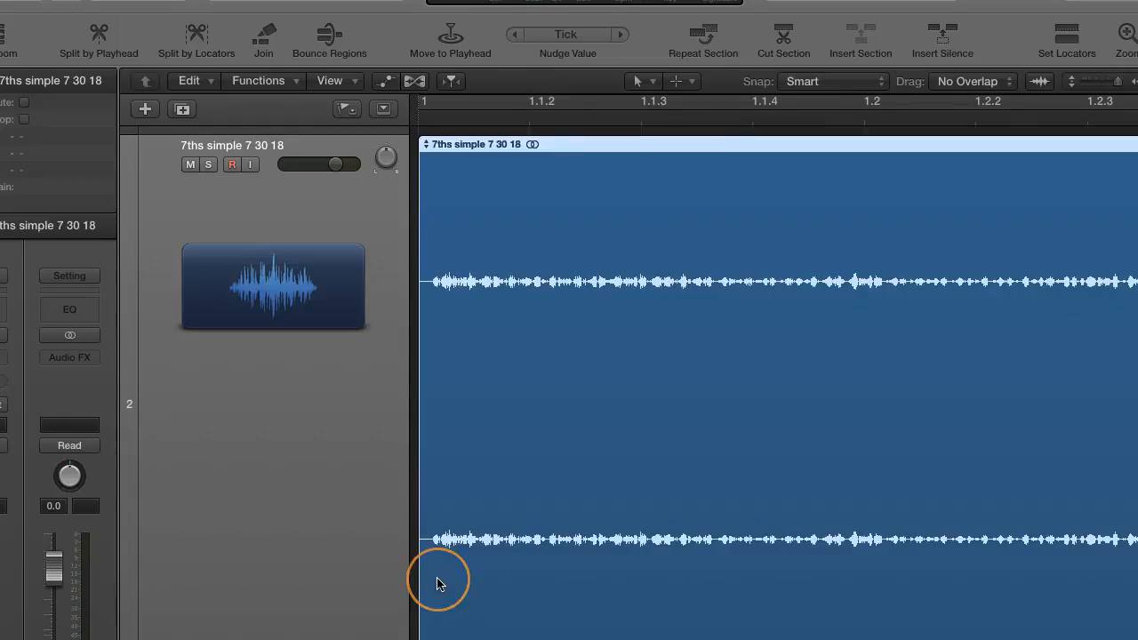
- Cut the silence before the first sound of the 7ths simple region and move the remaining audio back to bar 1
key("super+Right")
key("super+Right")
key("super+Right")
key("super+Right")
key("super+Right")
key("super+Right")
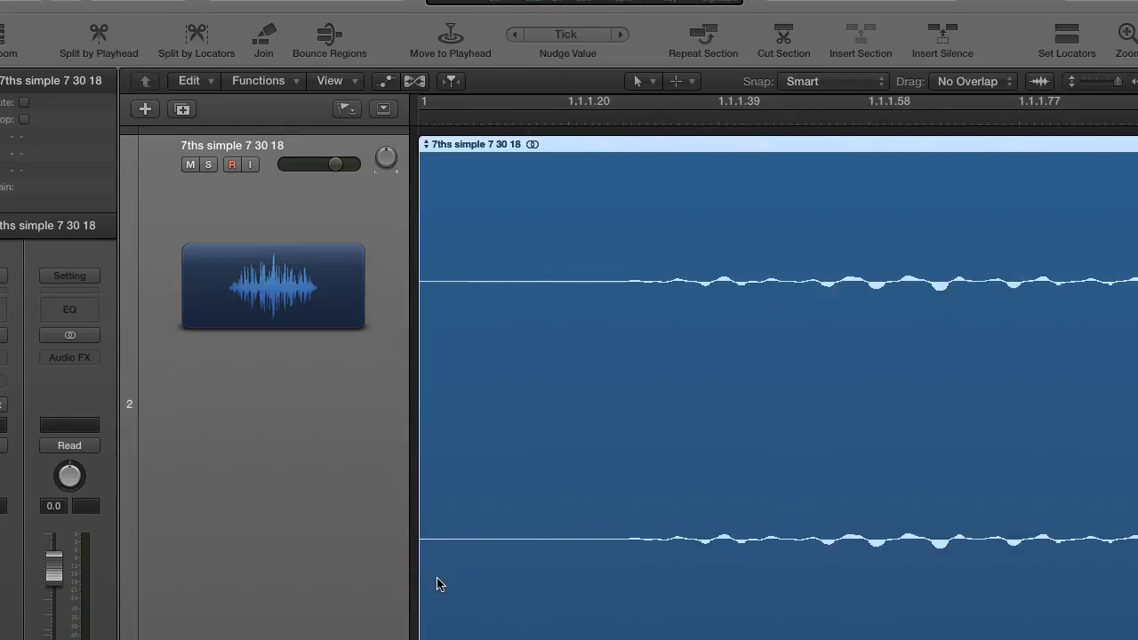
right_click(424, 487)
left_click(429, 460)
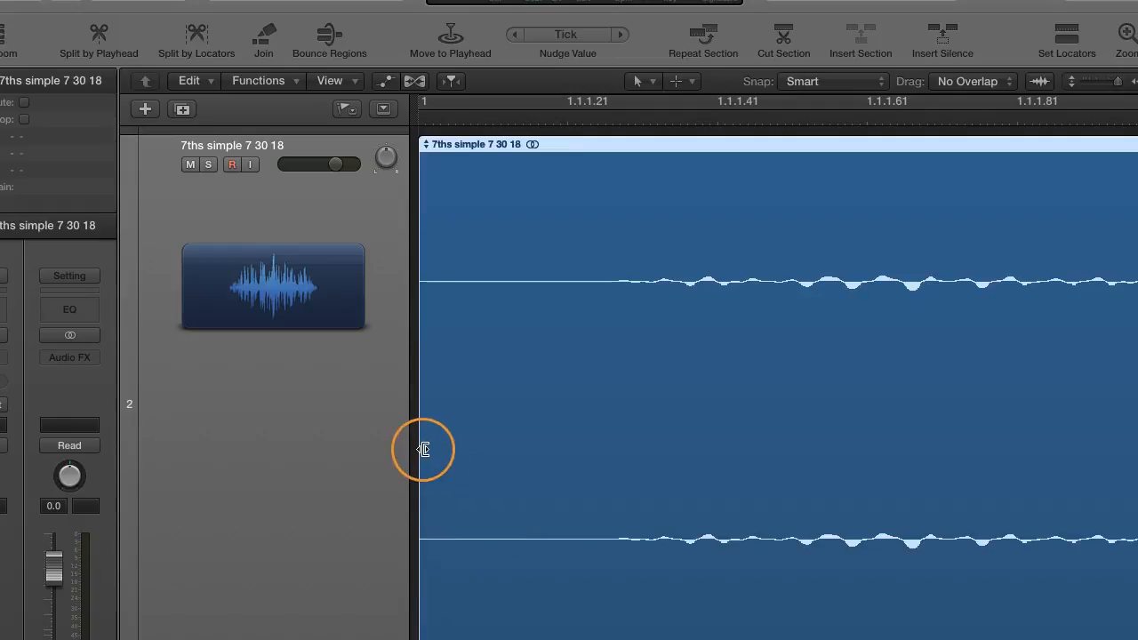
right_click(423, 449)
left_click(415, 393)
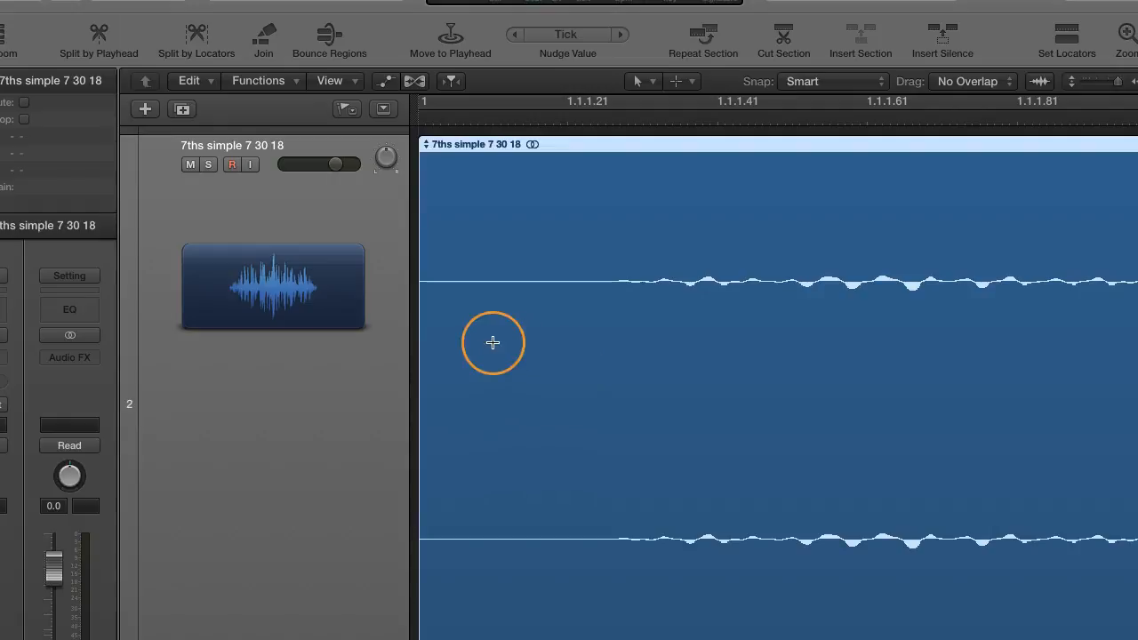
left_click_drag(418, 241, 613, 356)
left_click(589, 364)
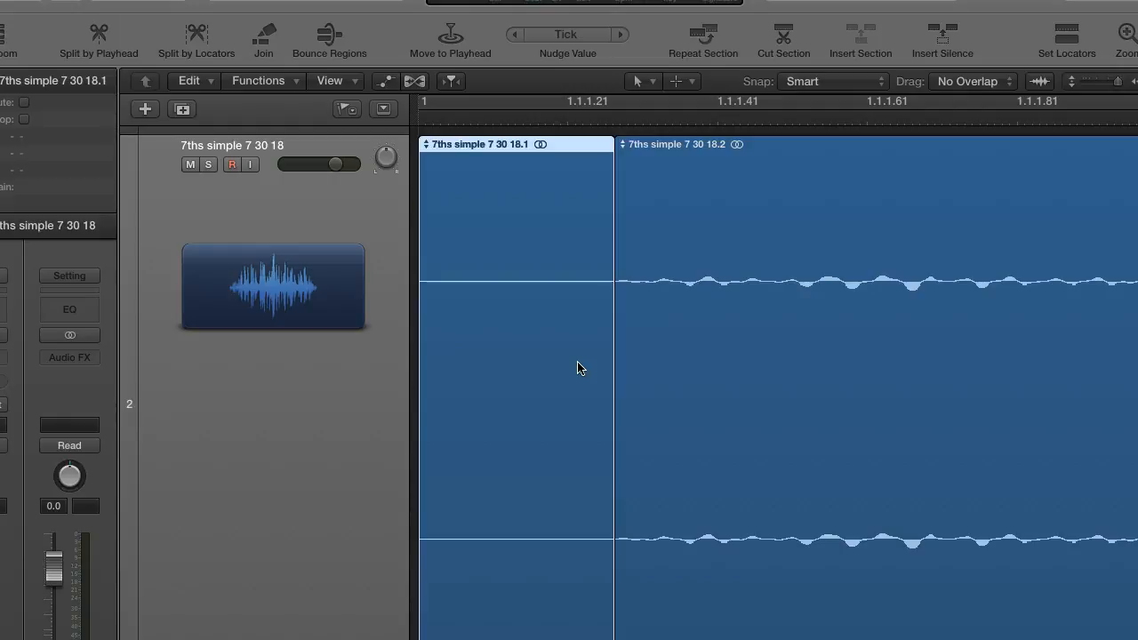
key("Delete")
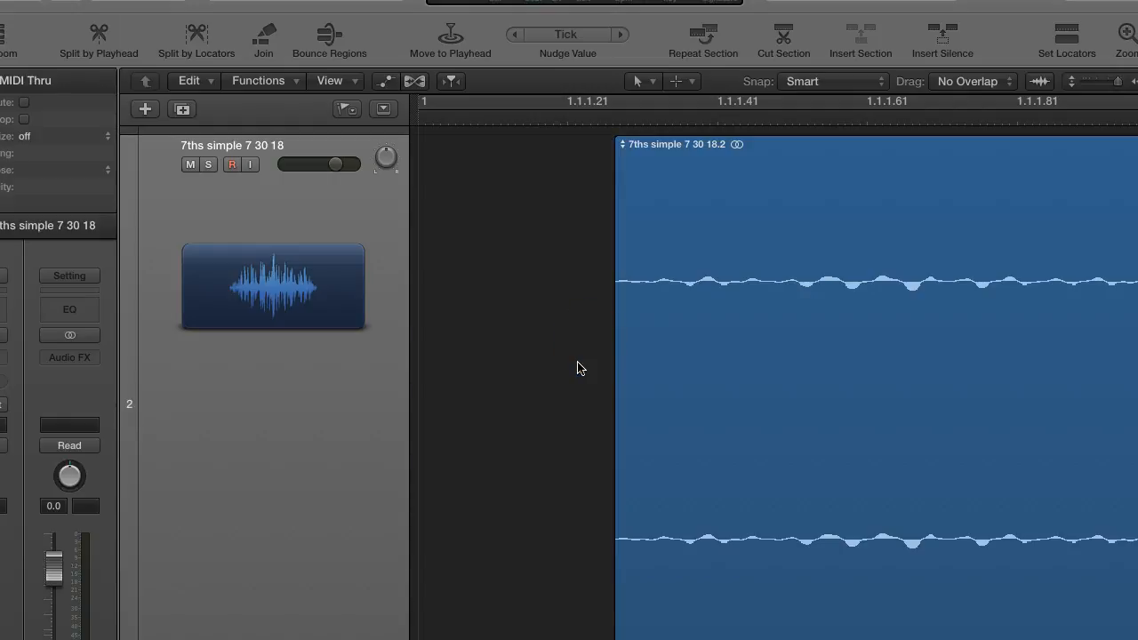
left_click_drag(739, 338, 544, 307)
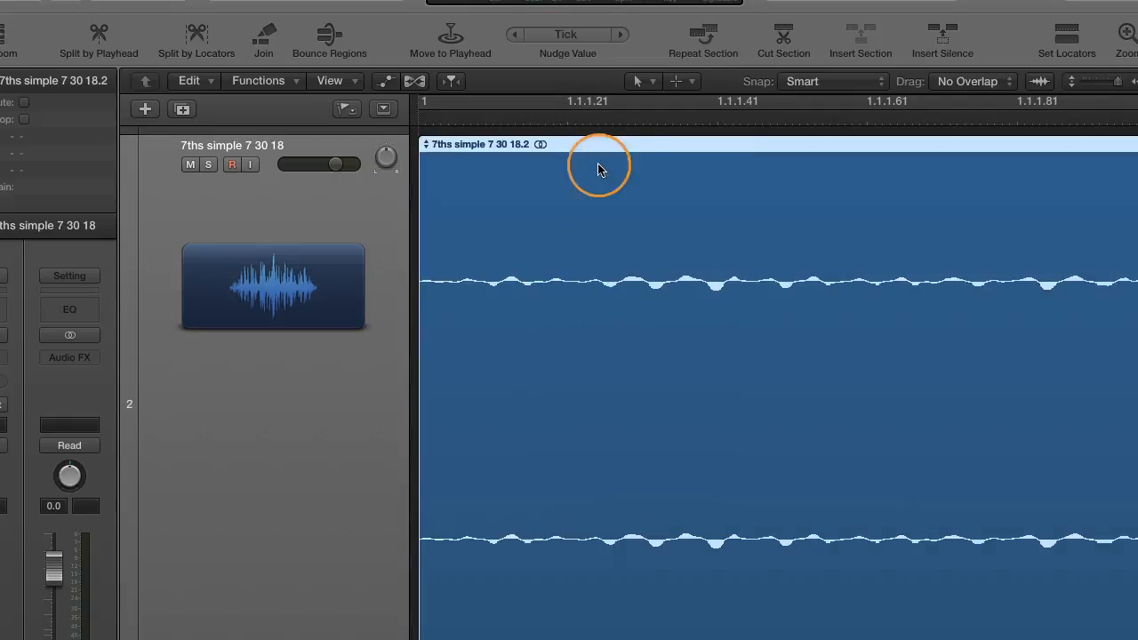
- Insert the stereo BPM Counter metering plug-in on the 7ths simple audio track
left_click(579, 103)
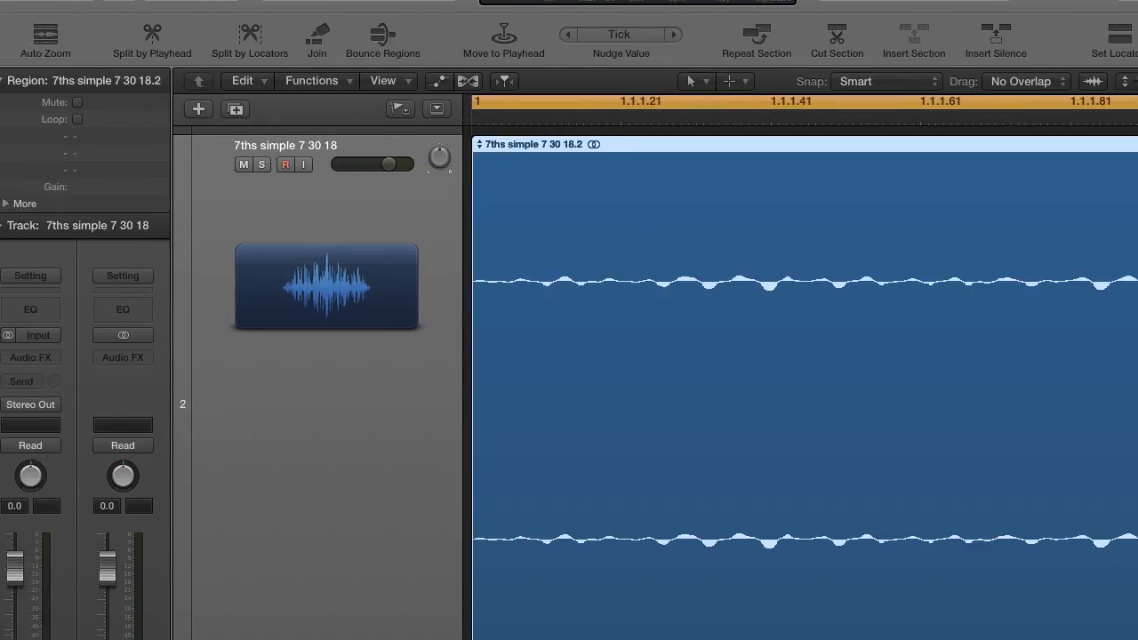
left_click(35, 358)
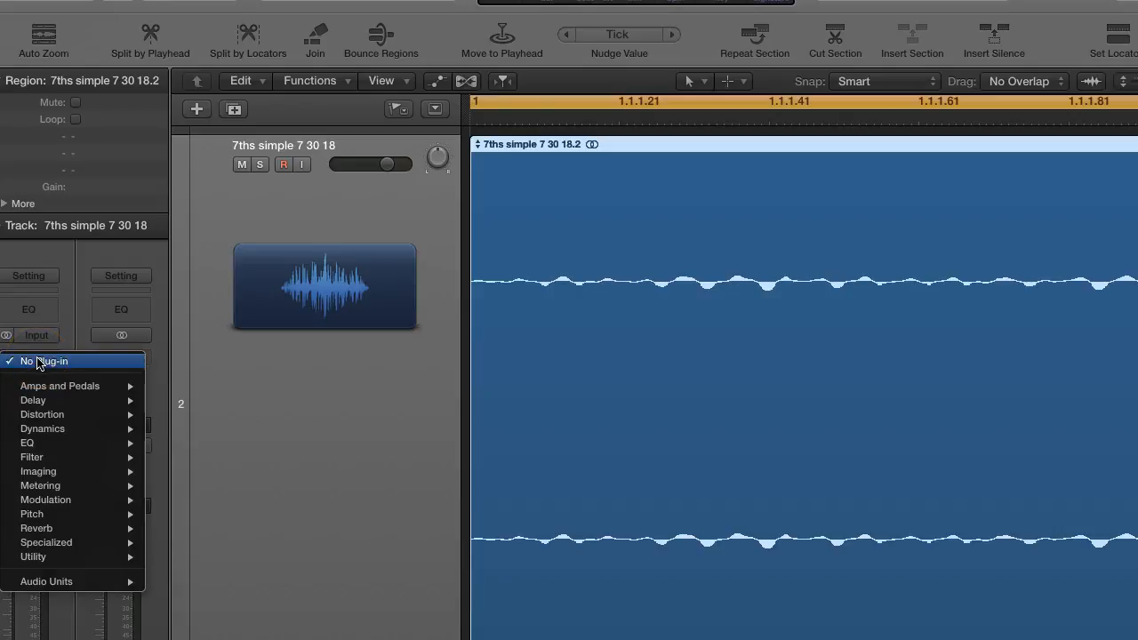
mouse_move(56, 475)
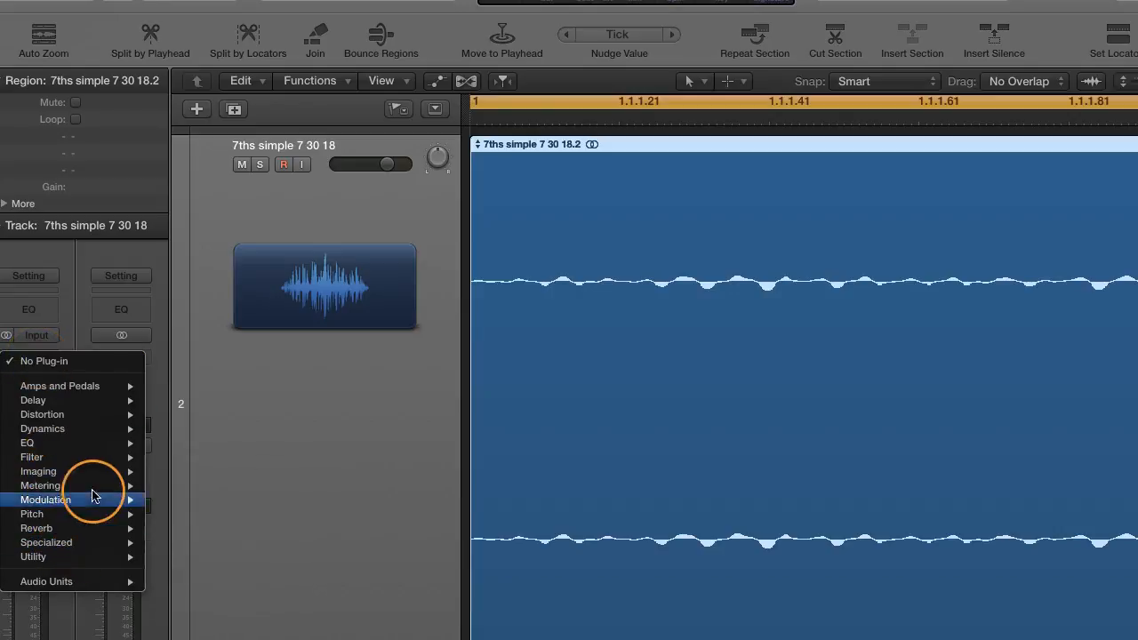
mouse_move(87, 544)
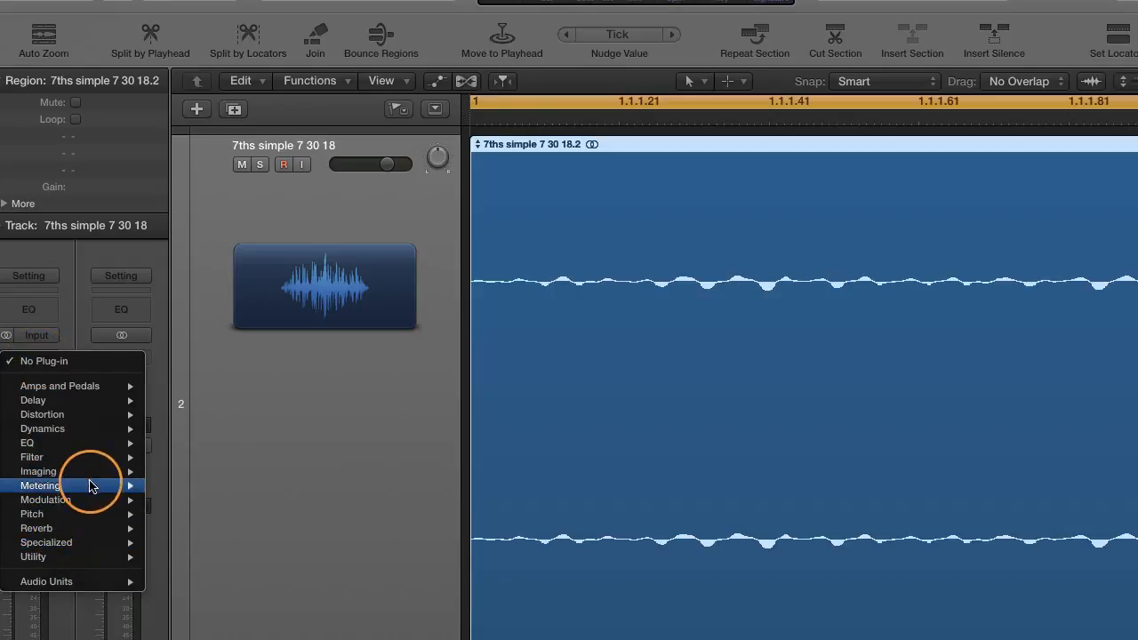
mouse_move(89, 486)
mouse_move(206, 485)
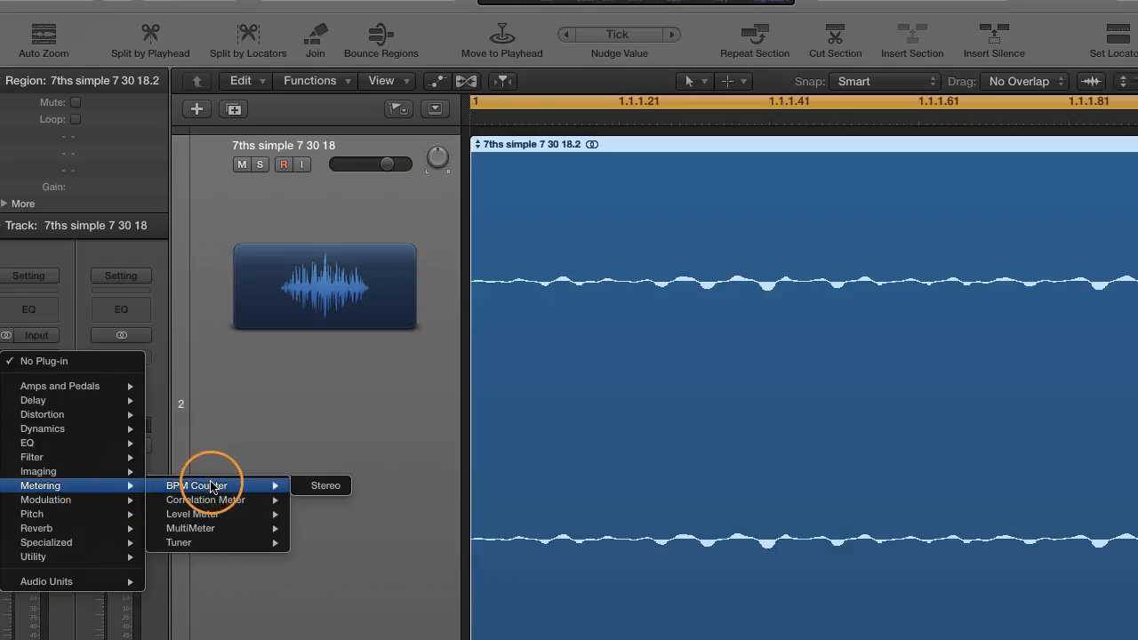
left_click(315, 495)
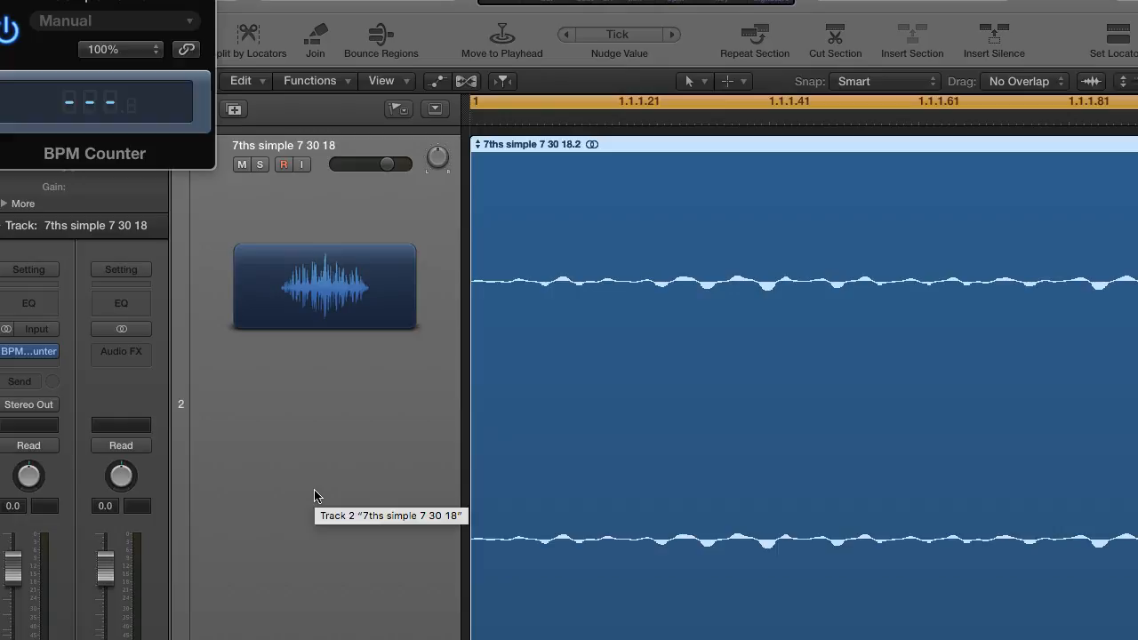
- Play the beat at a lower volume to measure its tempo with the BPM Counter, and return the playhead to the start
key("XF86AudioLowerVolume")
key("XF86AudioLowerVolume")
left_click(639, 105)
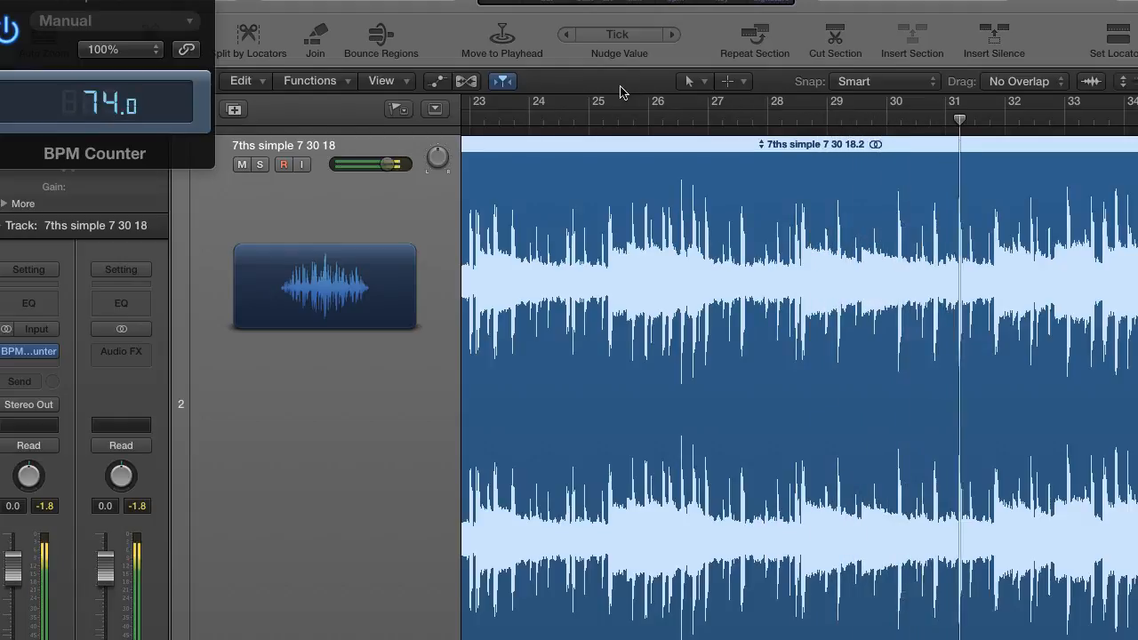
left_click(627, 65)
left_click(1088, 18)
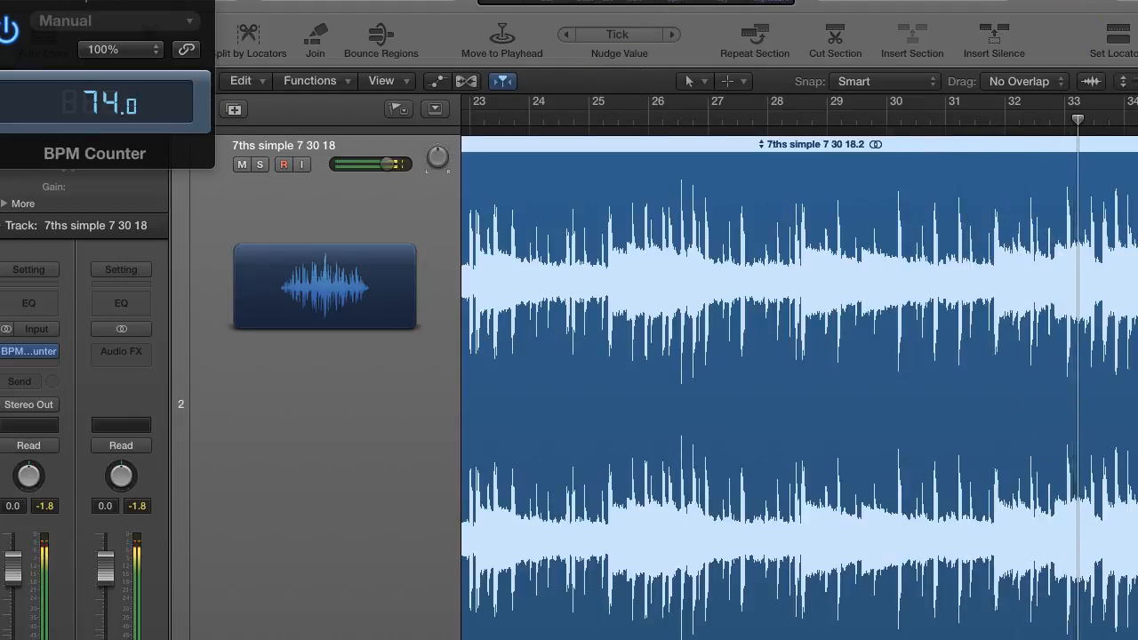
left_click(857, 36)
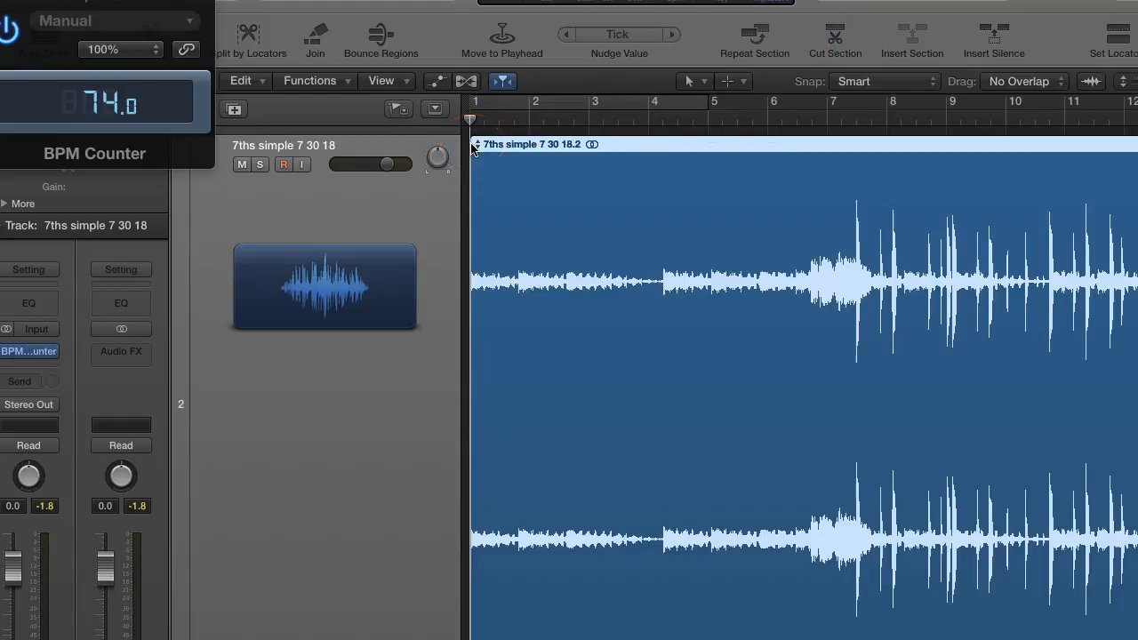
- Examine the very start of the trimmed region's waveform closely against the bar 1 line
key("super+Right")
key("super+Right")
key("super+Right")
key("super+Right")
key("super+Right")
key("super+Right")
key("super+Right")
key("super+Right")
key("super+Right")
key("super+Right")
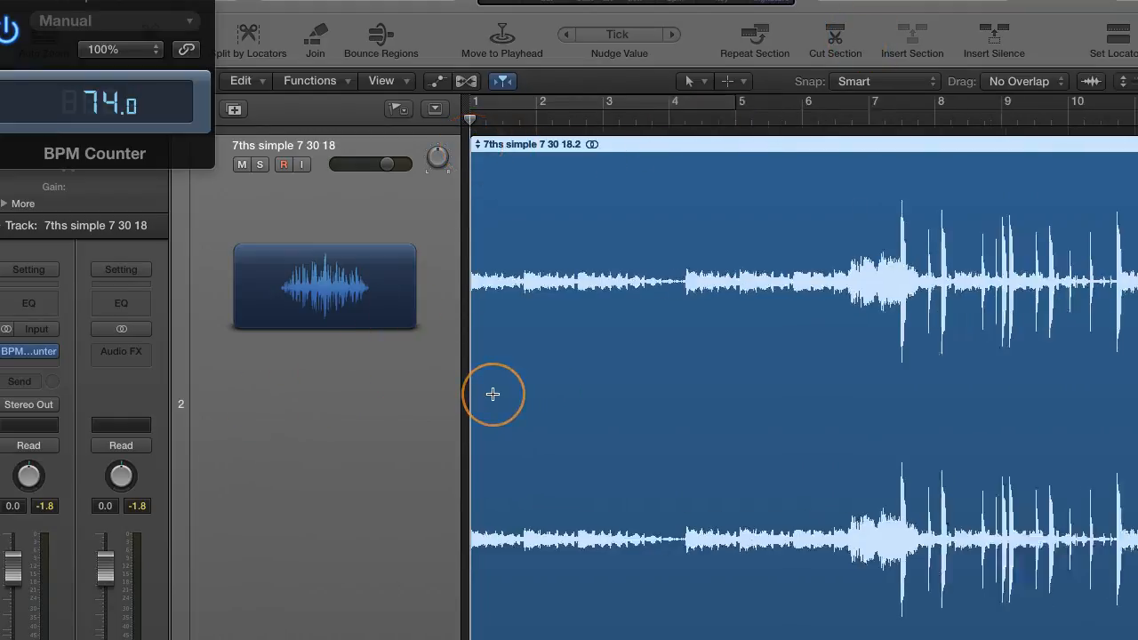
key("super+Right")
key("super+Right")
key("super+Right")
key("super+Right")
key("super+Right")
key("super+Right")
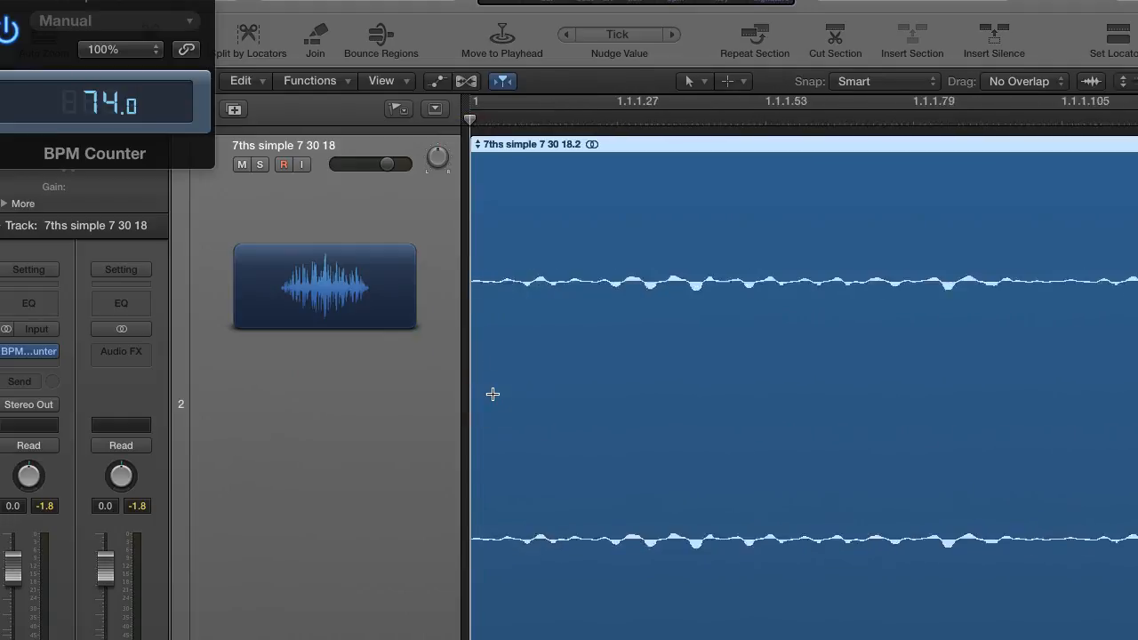
- Set the project tempo to 74 BPM to match the BPM Counter's reading for the 7ths simple beat
key("super+Left")
key("super+Left")
key("super+Left")
key("super+Left")
key("super+Left")
key("super+Left")
key("super+Left")
key("super+Left")
key("super+Left")
key("super+Left")
key("super+Left")
key("super+Left")
key("super+Left")
key("super+Left")
key("super+Left")
key("super+Left")
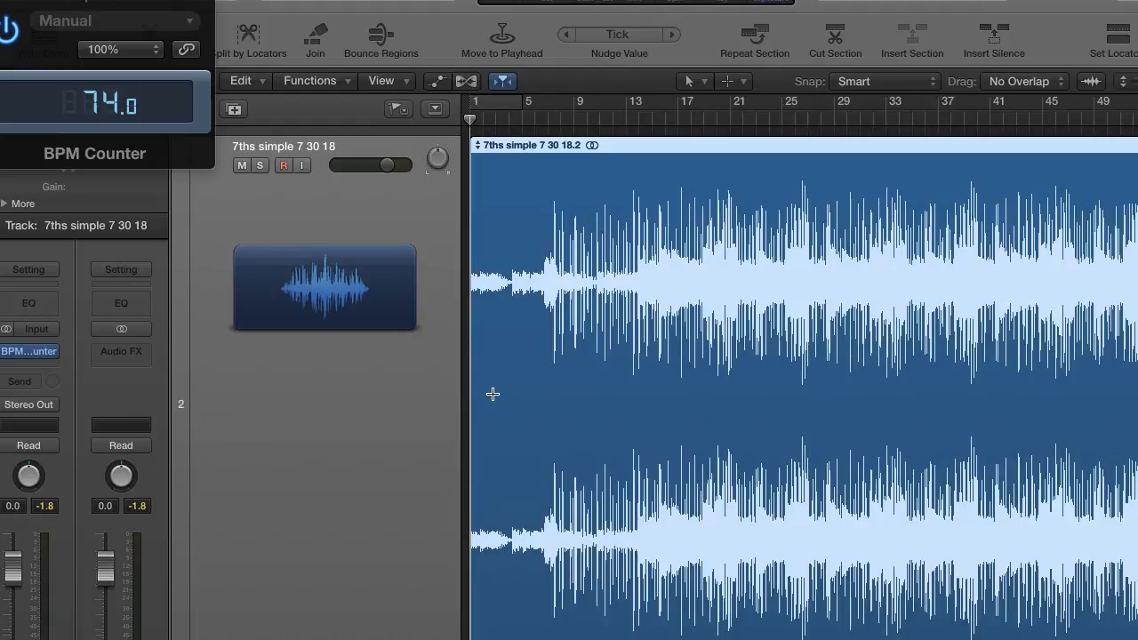
key("super+Left")
key("super+Left")
key("super+Left")
key("super+Left")
key("super+Left")
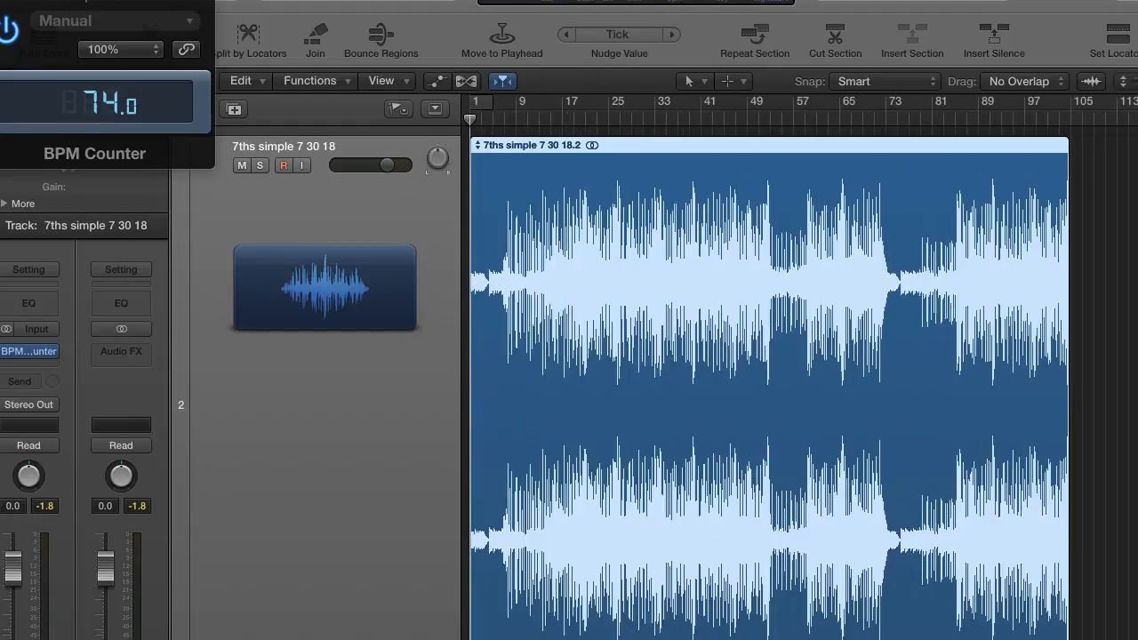
left_click(733, 53)
key("Return")
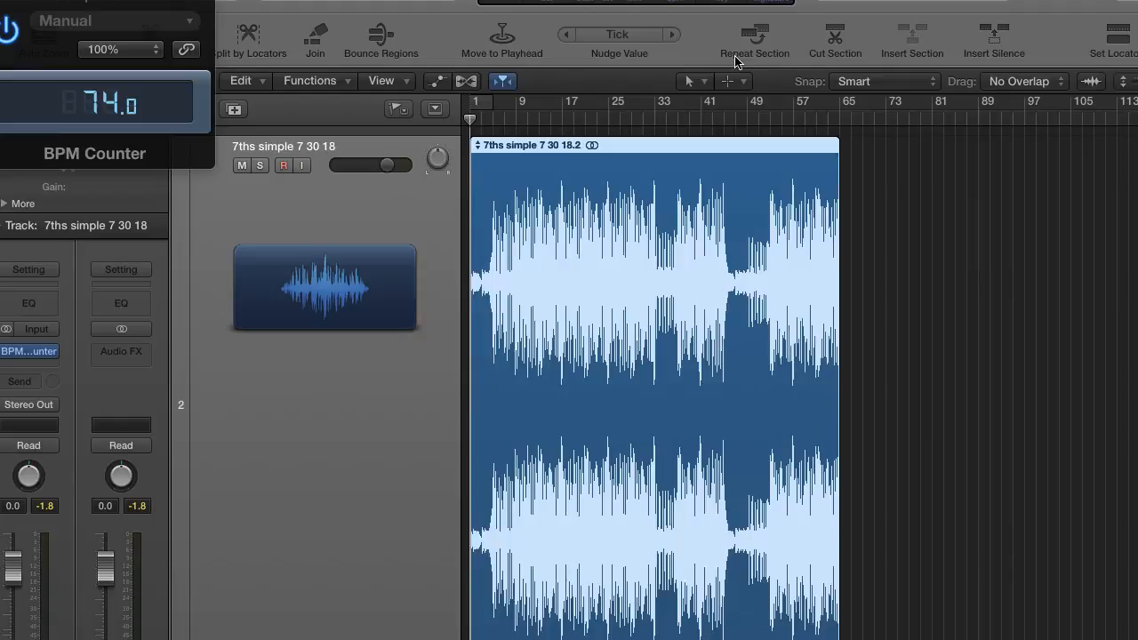
- Play the beat from bar 1 at a lower volume to check it against the new project tempo, and stop playback
key("space")
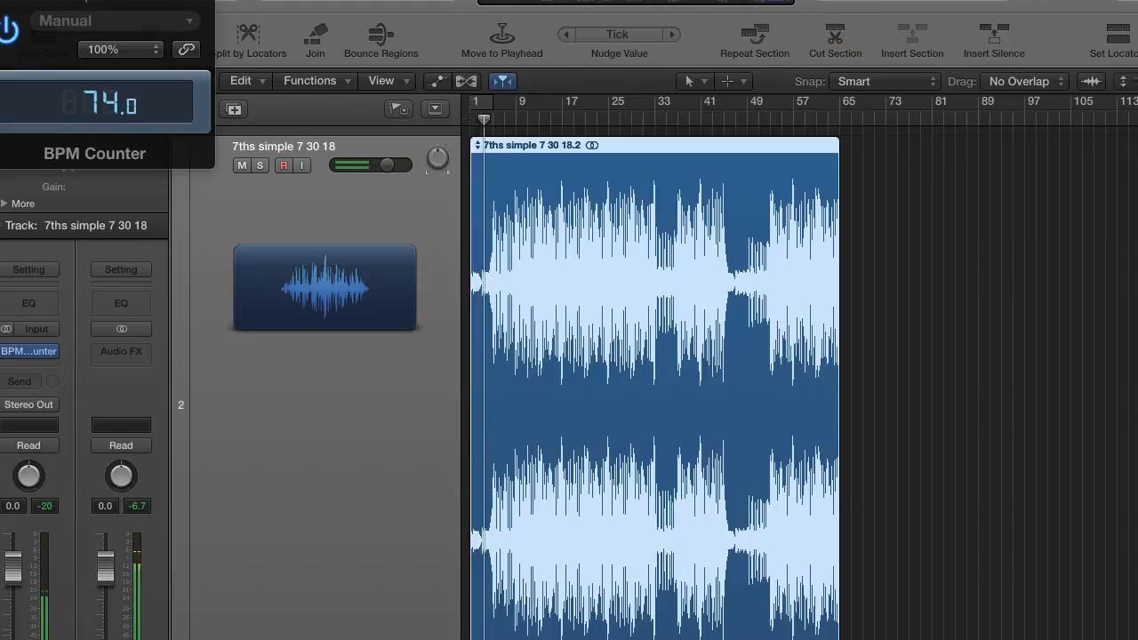
key("XF86AudioLowerVolume")
key("XF86AudioLowerVolume")
key("XF86AudioLowerVolume")
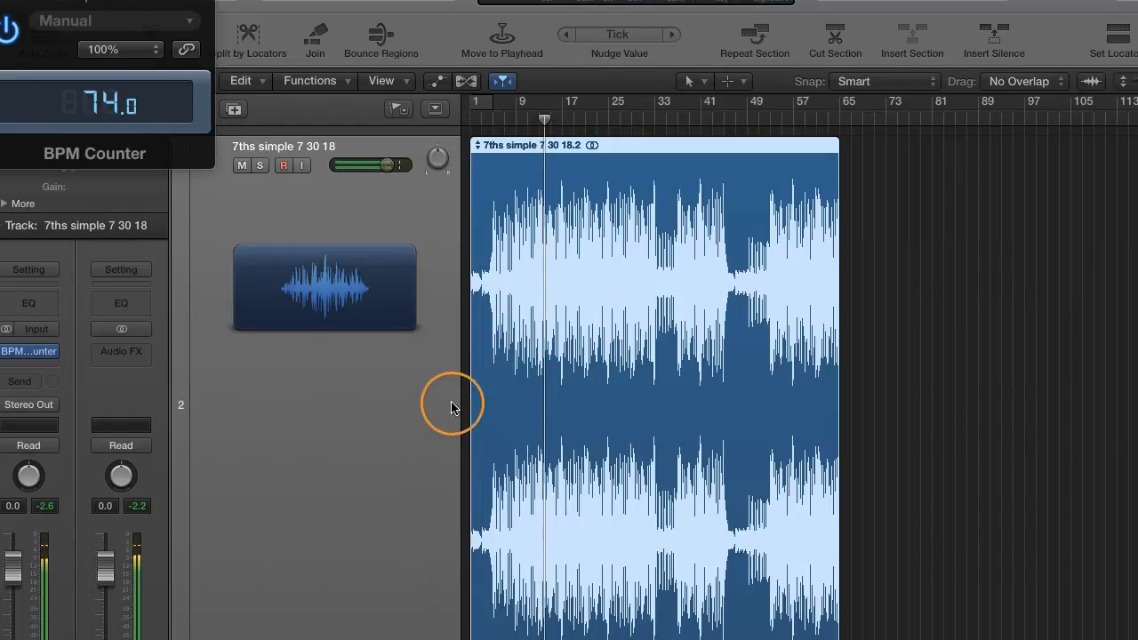
key("space")
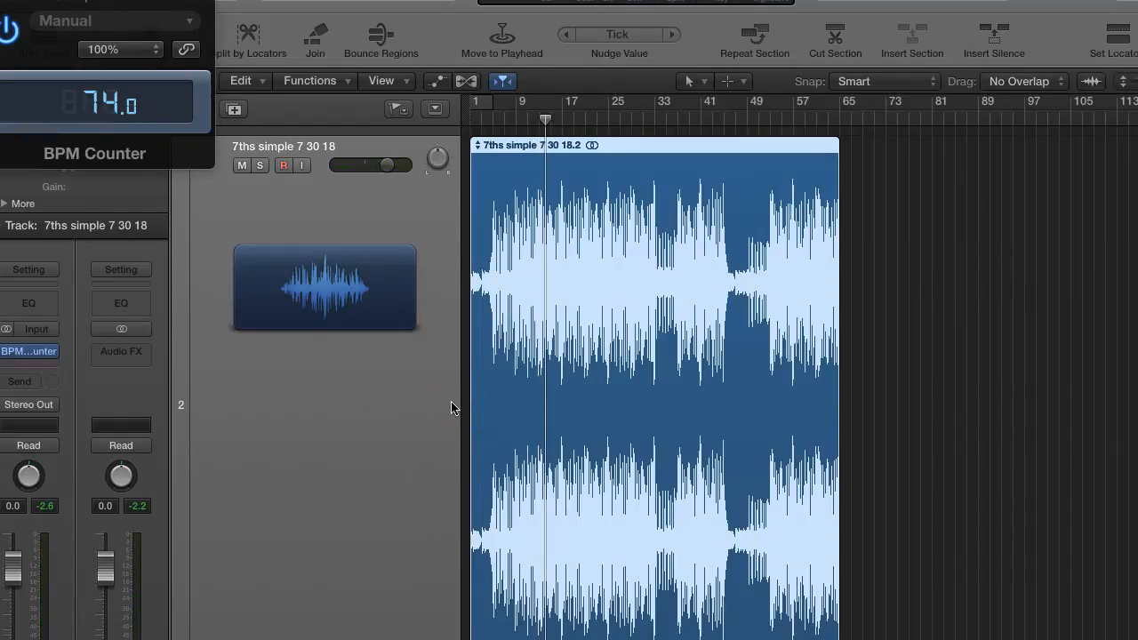